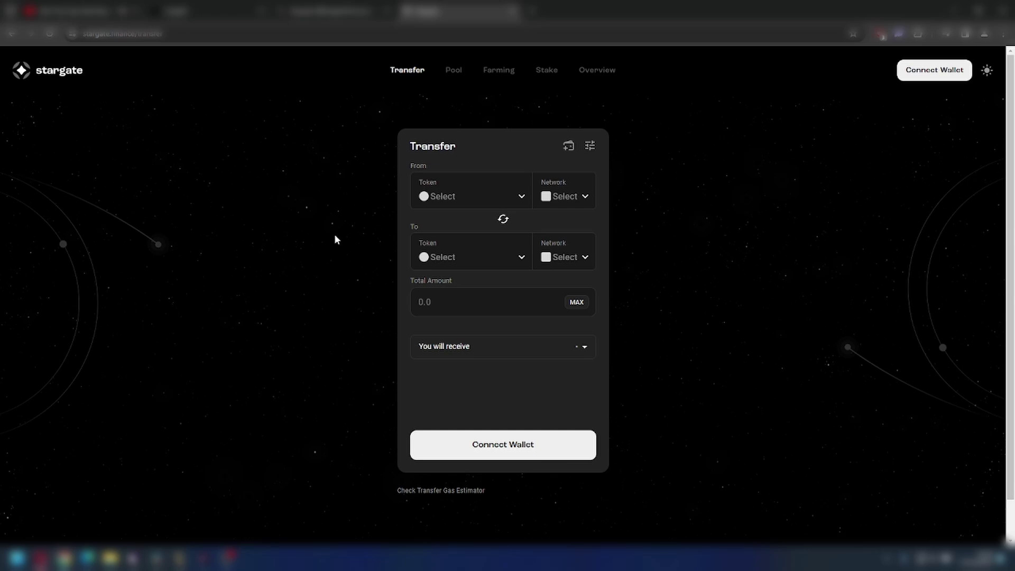
- Set up a USDC transfer with Optimism as the source network and Arbitrum as the destination network
{"action": "left_click", "coordinate": [459, 258]}
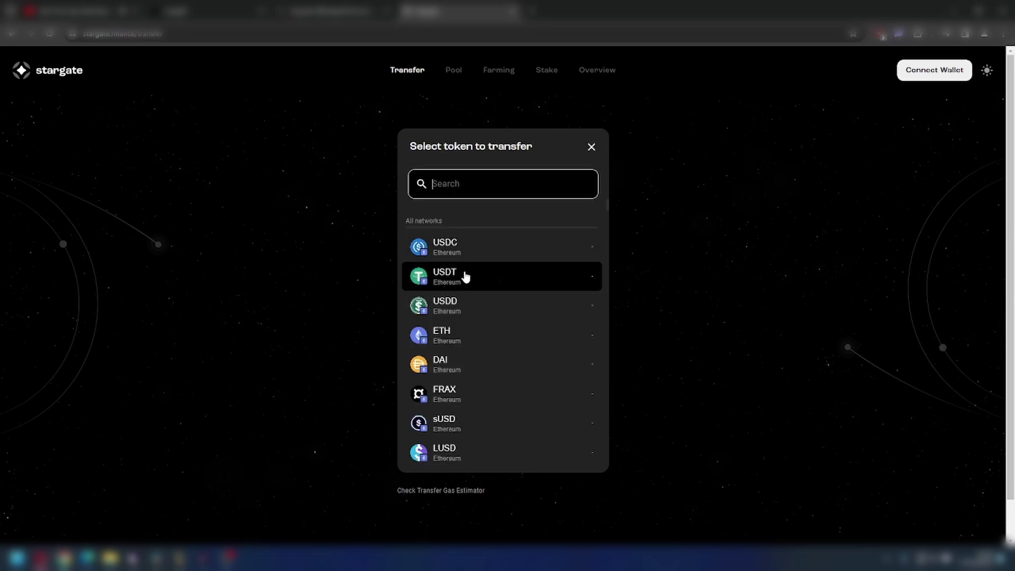
{"action": "left_click", "coordinate": [462, 254]}
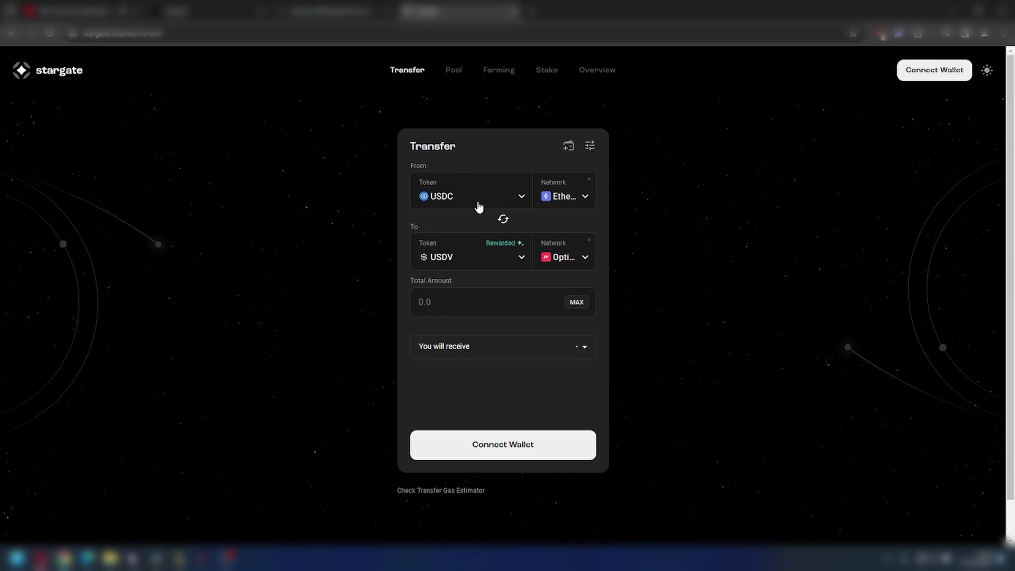
{"action": "left_click", "coordinate": [481, 204]}
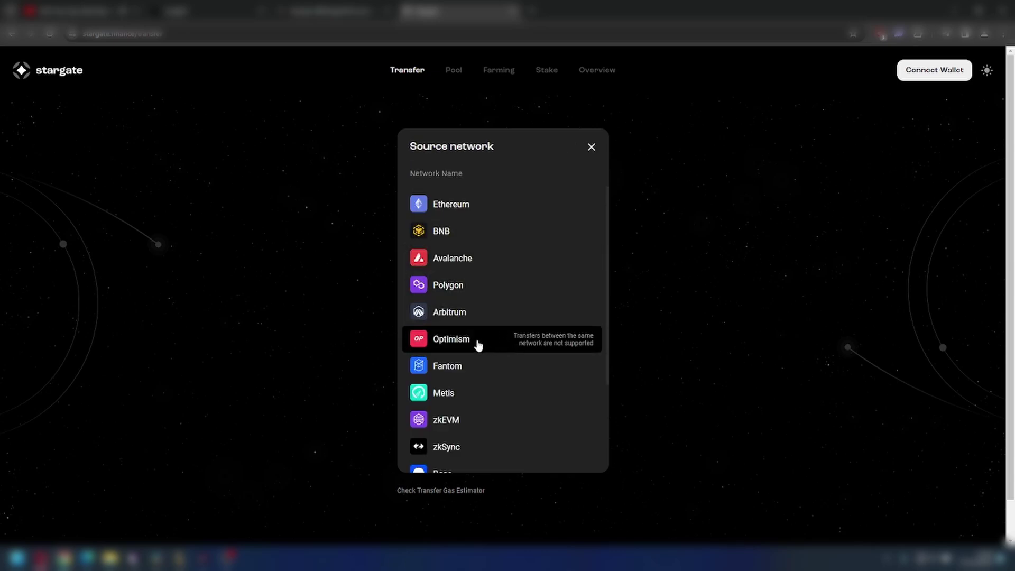
{"action": "left_click", "coordinate": [478, 345]}
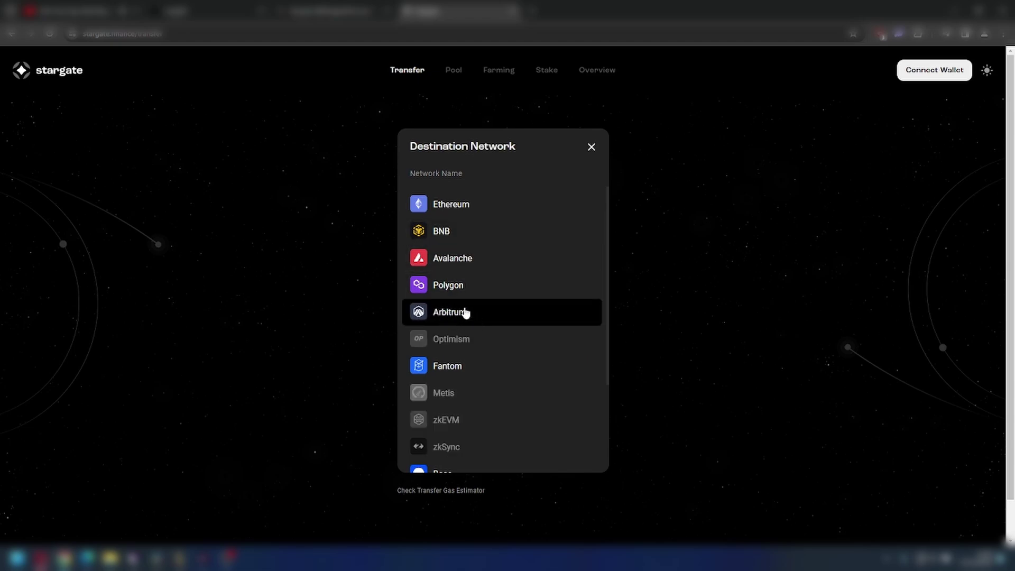
{"action": "left_click", "coordinate": [471, 313]}
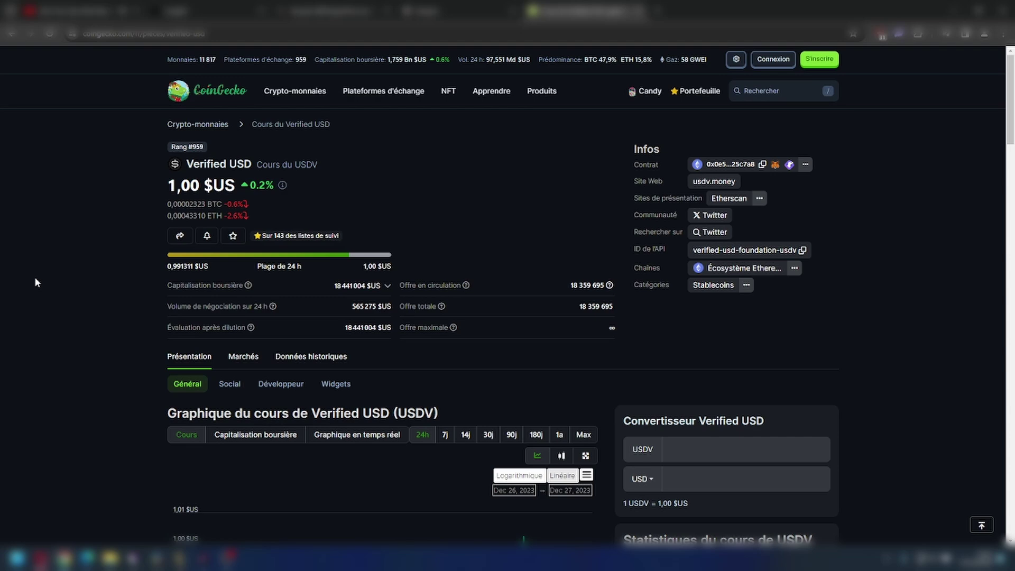
- On the Verified USD page of CoinGecko, highlight the circulating supply figure
{"action": "left_click_drag", "start_coordinate": [604, 285], "coordinate": [564, 280]}
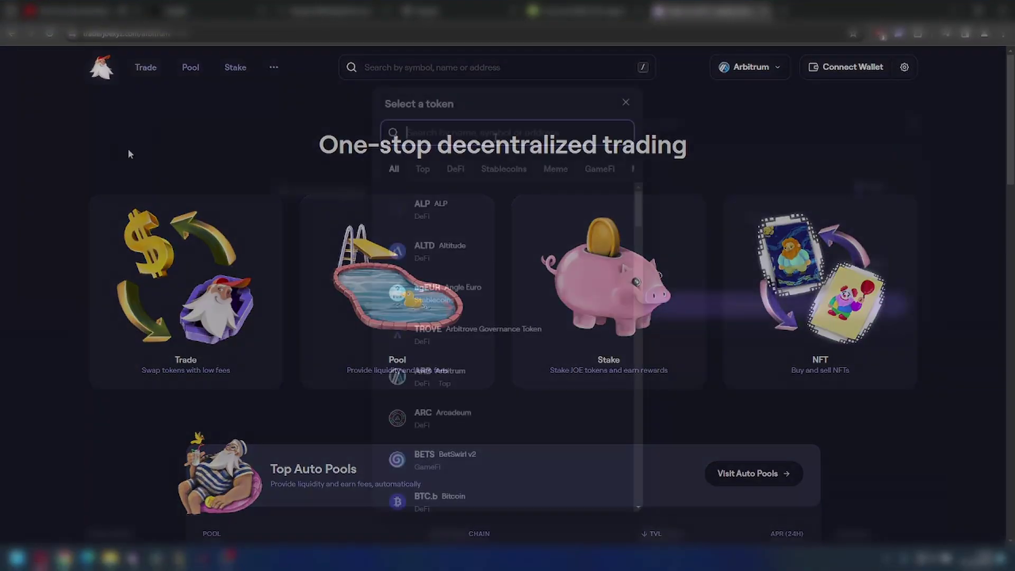
- On Trader Joe, find and select USDV and USDC as the two tokens of the Arbitrum swap
{"action": "type", "text": "usdv"}
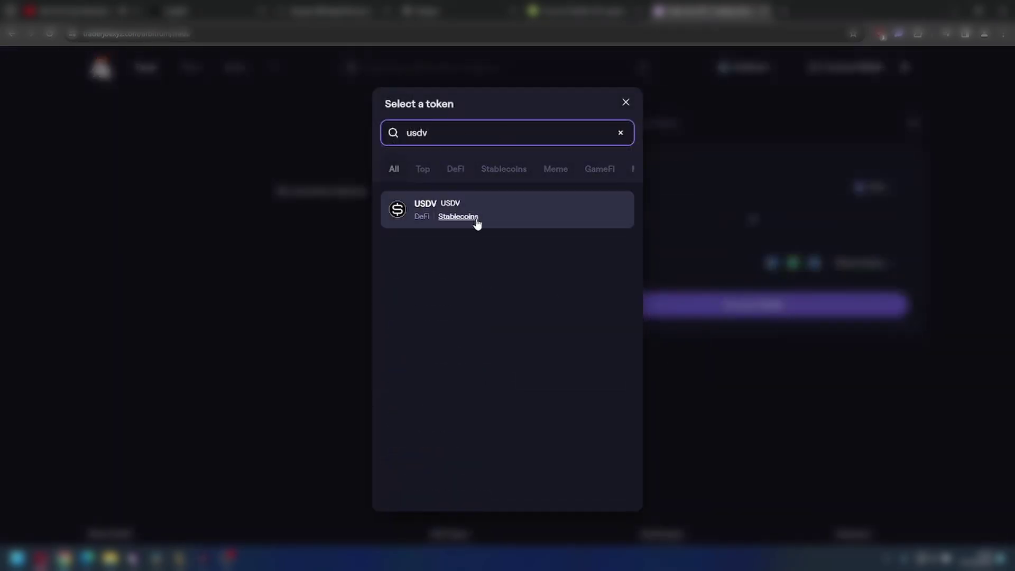
{"action": "left_click", "coordinate": [460, 136]}
{"action": "key", "text": "BackSpace"}
{"action": "key", "text": "BackSpace"}
{"action": "key", "text": "BackSpace"}
{"action": "key", "text": "BackSpace"}
{"action": "type", "text": "usdc"}
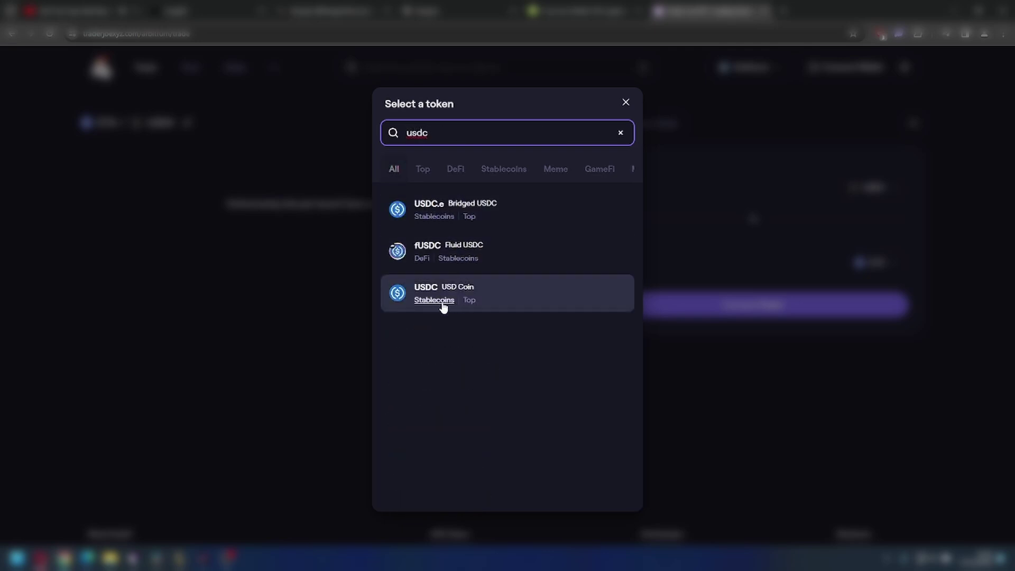
{"action": "left_click", "coordinate": [489, 300]}
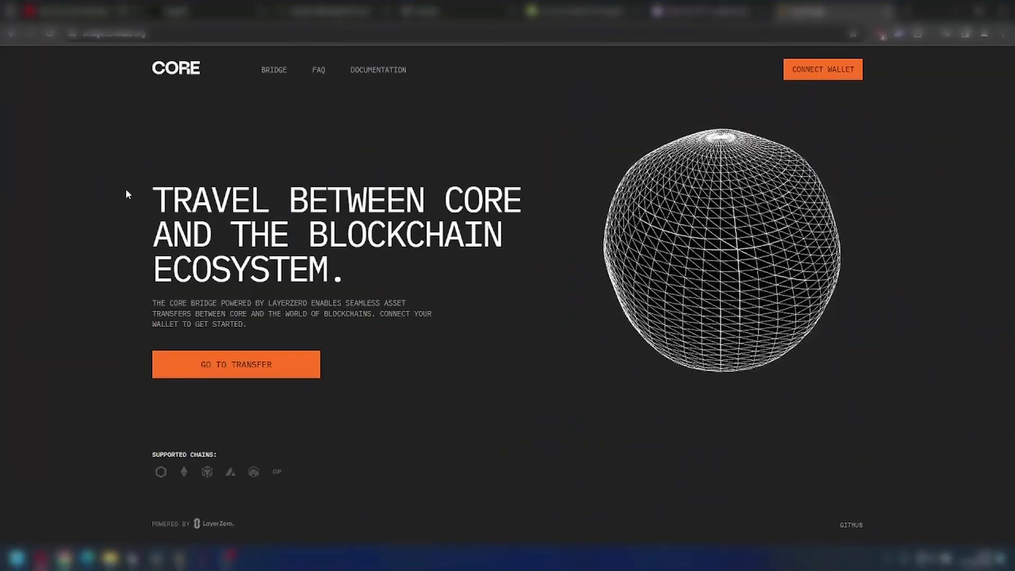
- On the Core bridge, enter a 1500 USDC transfer from BNB Chain to CoreDAO and check the available source chains
{"action": "left_click", "coordinate": [197, 359]}
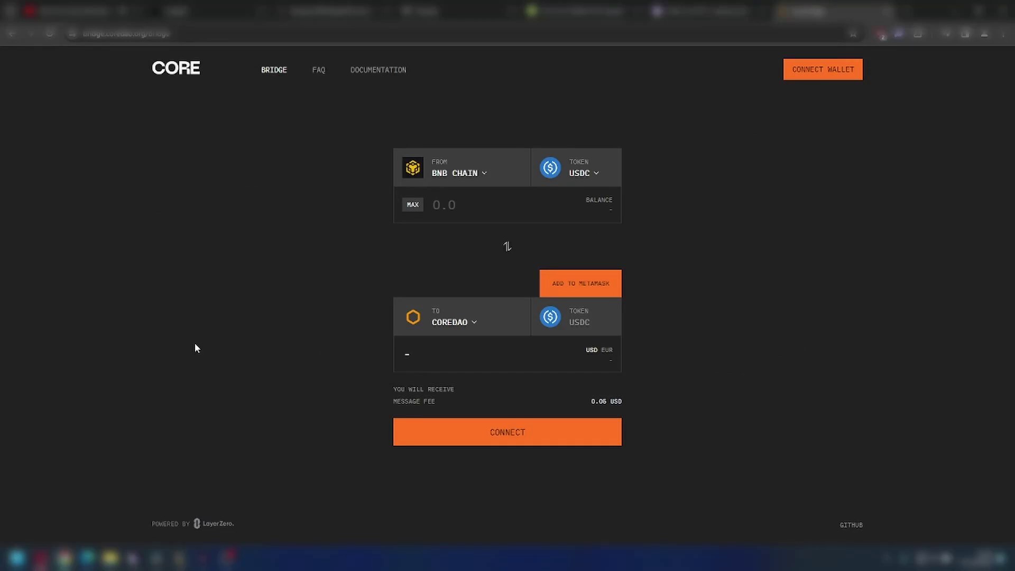
{"action": "type", "text": "1500"}
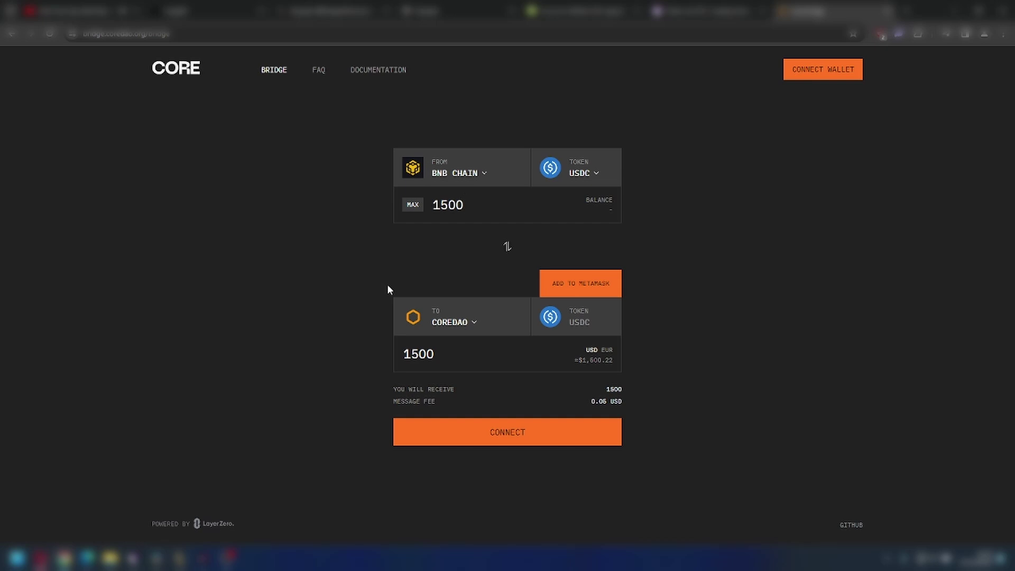
{"action": "left_click", "coordinate": [459, 173]}
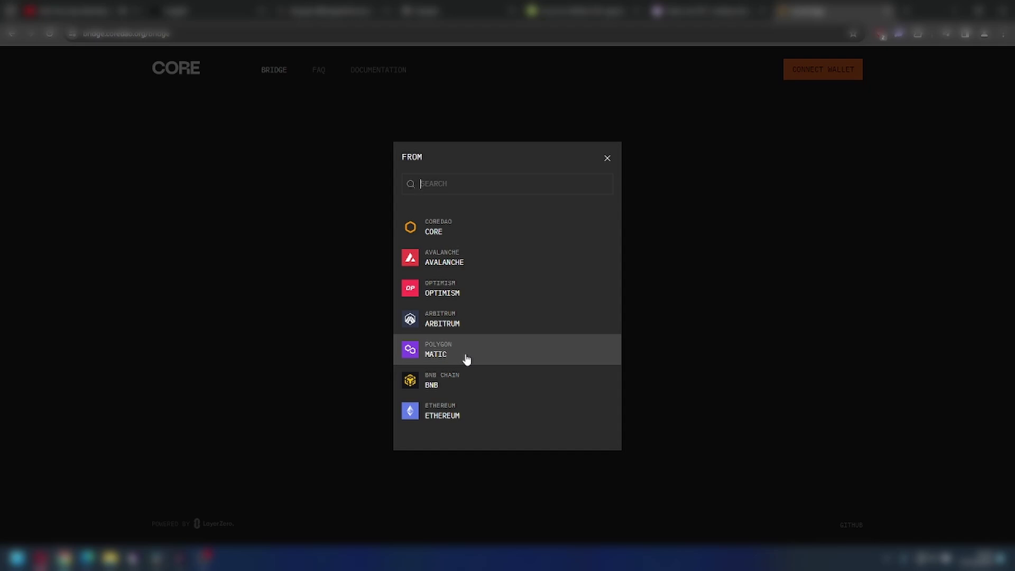
{"action": "left_click", "coordinate": [731, 247]}
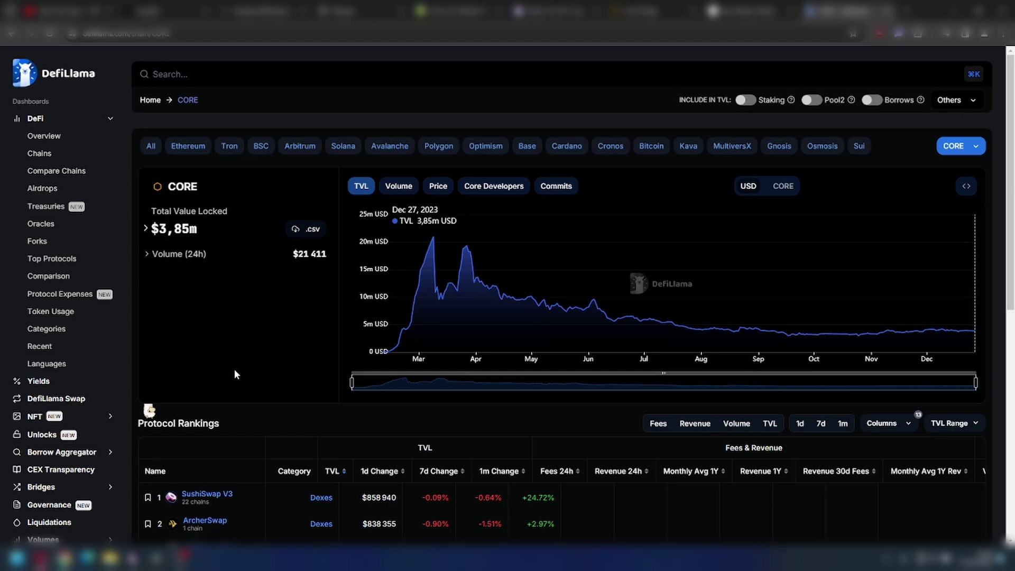
- On DefiLlama, examine the protocol rankings of the CORE chain
{"action": "scroll", "coordinate": [236, 375], "scroll_direction": "down", "scroll_amount": 2}
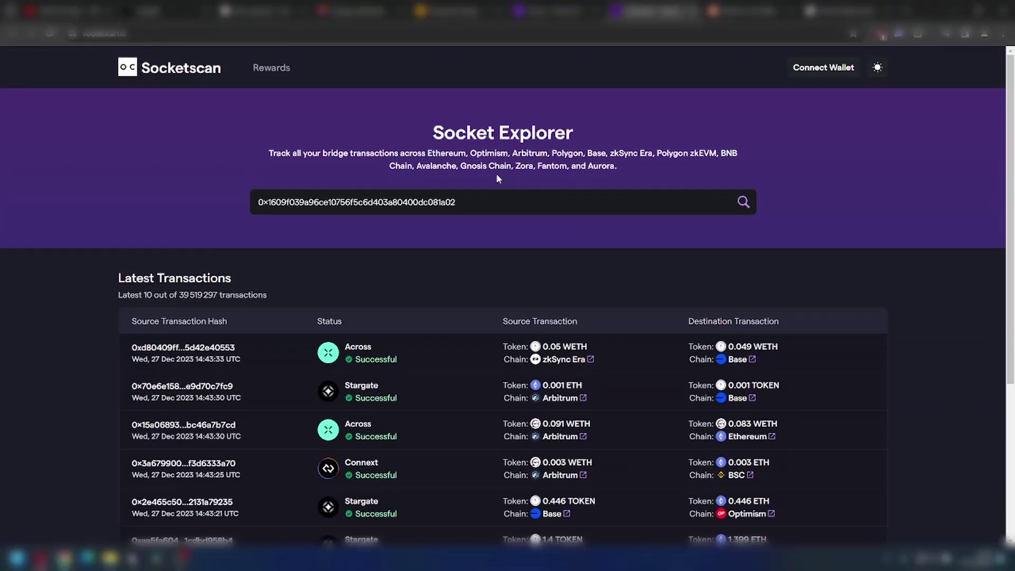
- On Socketscan, search for the entered wallet address and examine which of its bridging transactions are Socket transactions
{"action": "left_click_drag", "start_coordinate": [429, 135], "coordinate": [613, 148]}
{"action": "left_click", "coordinate": [744, 202]}
{"action": "scroll", "coordinate": [33, 214], "scroll_direction": "down", "scroll_amount": 2}
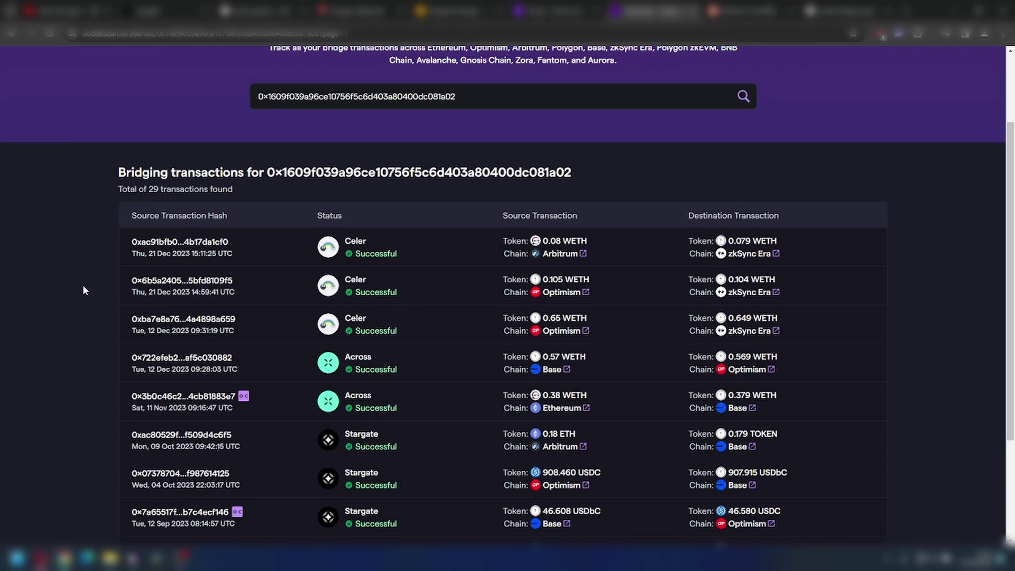
{"action": "mouse_move", "coordinate": [244, 400]}
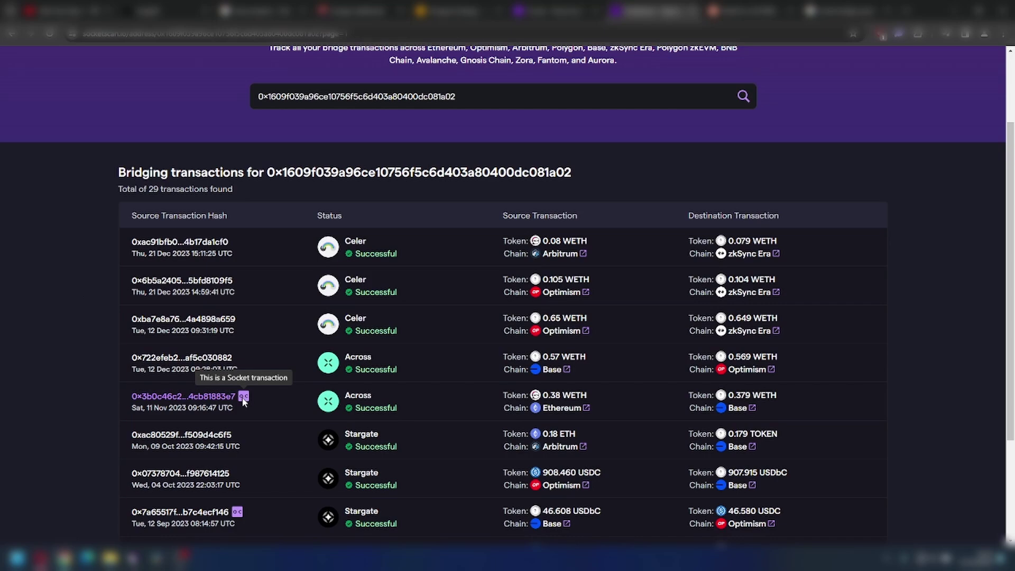
{"action": "scroll", "coordinate": [244, 400], "scroll_direction": "down", "scroll_amount": 3}
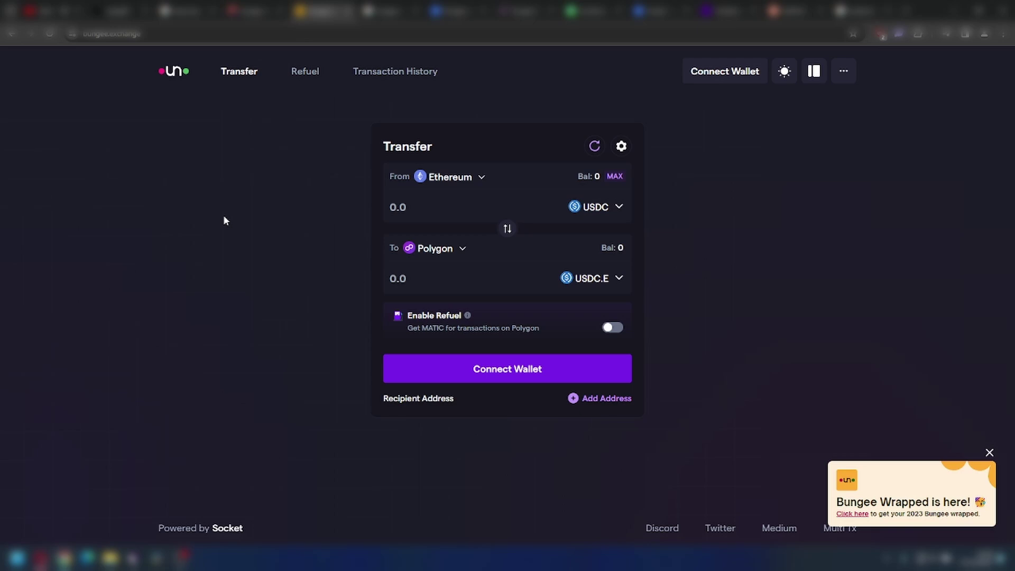
- On Bungee, set up a transfer from USDC on Optimism to USDC on Arbitrum
{"action": "left_click", "coordinate": [592, 278]}
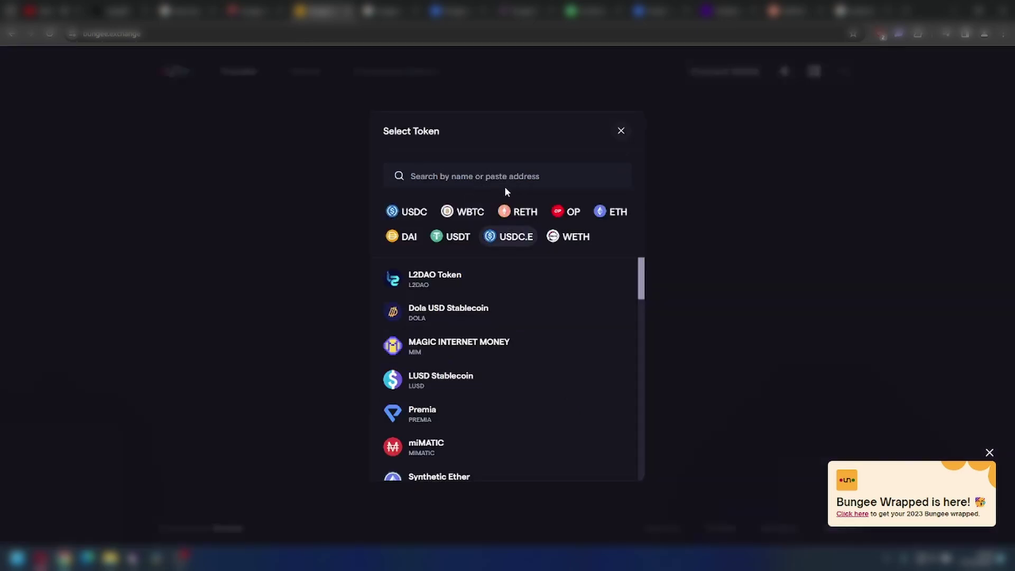
{"action": "left_click", "coordinate": [415, 213]}
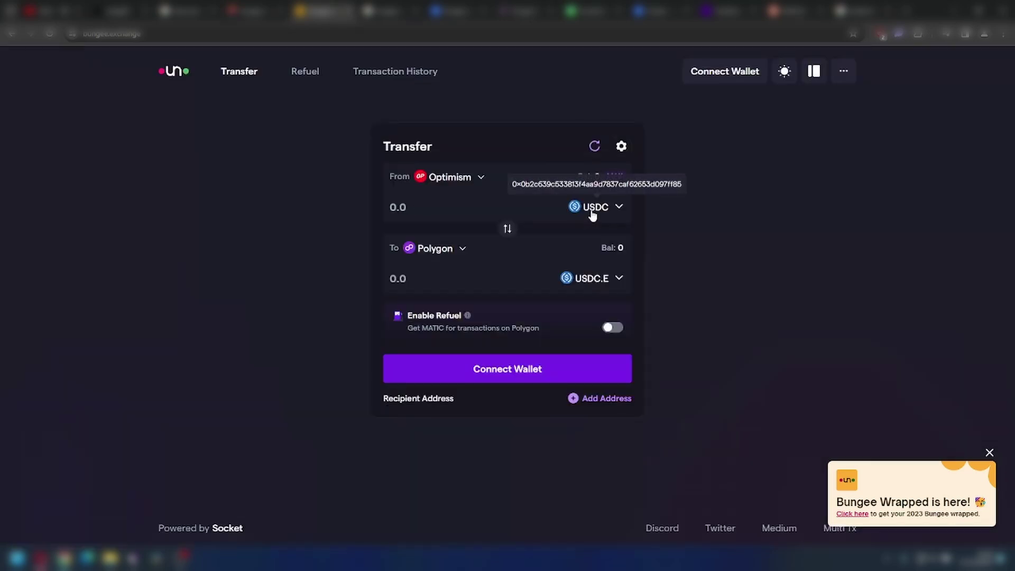
{"action": "left_click", "coordinate": [595, 279]}
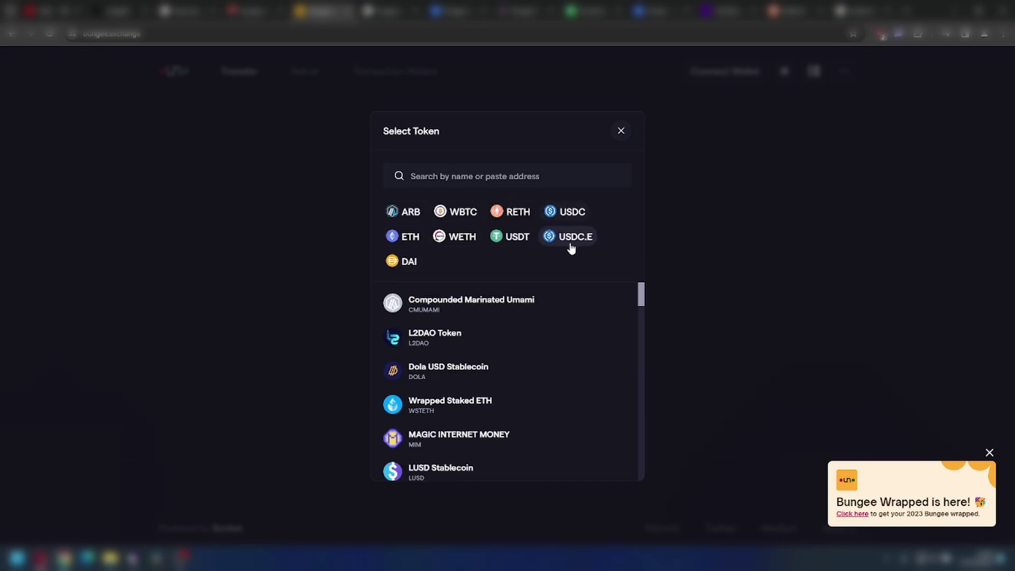
{"action": "left_click", "coordinate": [573, 213]}
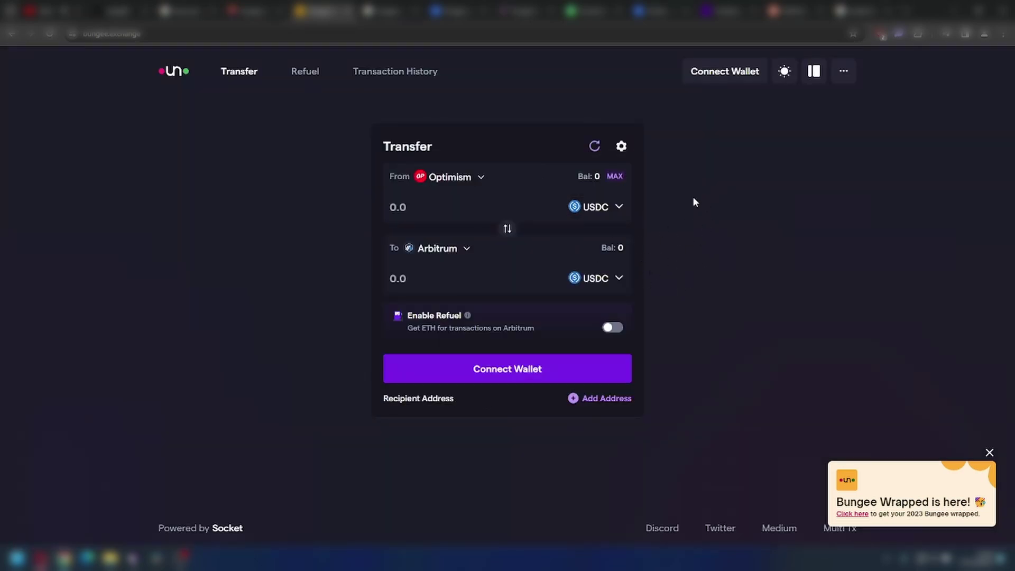
- Enter 1000 USDC as the transfer amount and highlight the estimated amount received on Arbitrum
{"action": "left_click", "coordinate": [432, 210]}
{"action": "type", "text": "1000"}
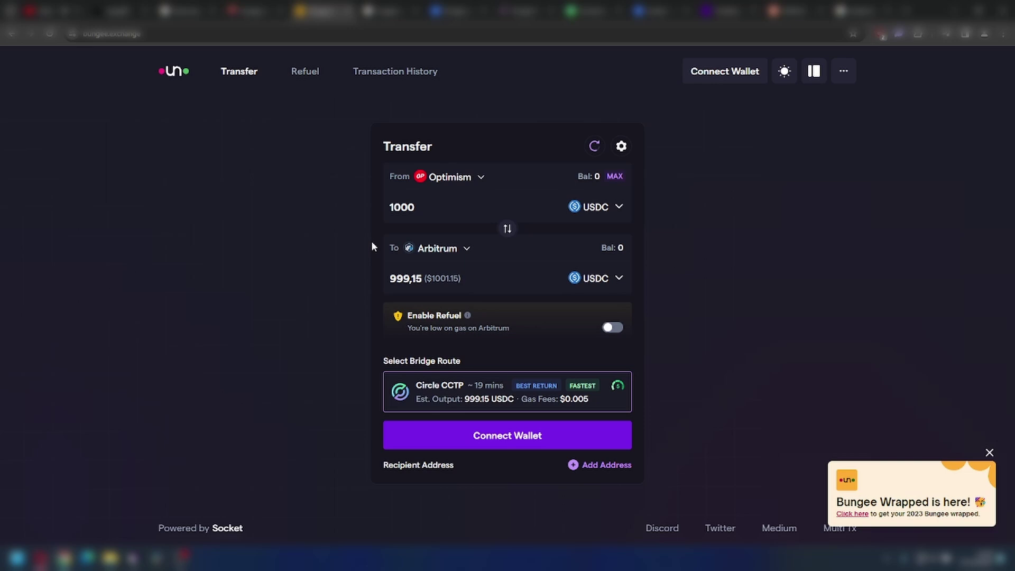
{"action": "left_click_drag", "start_coordinate": [423, 279], "coordinate": [361, 285]}
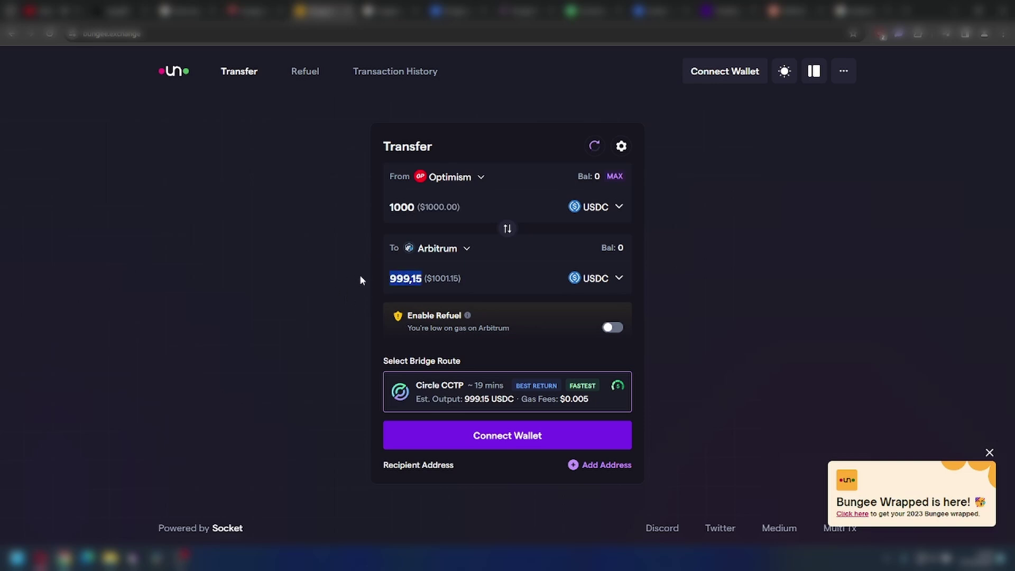
- Raise the transfer amount to 10000 USDC and browse the list of destination networks
{"action": "left_click", "coordinate": [378, 207]}
{"action": "type", "text": "0"}
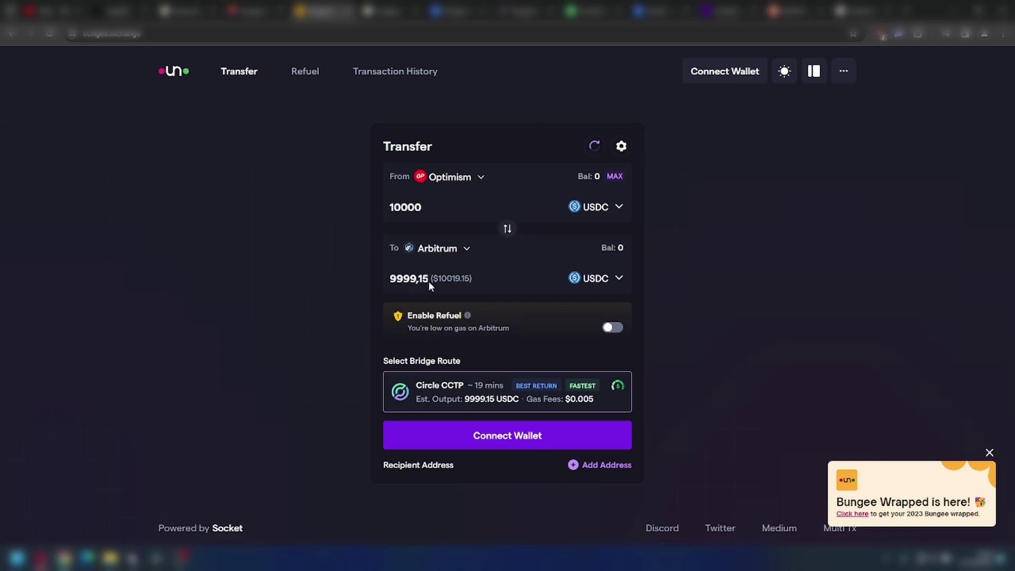
{"action": "left_click", "coordinate": [437, 248]}
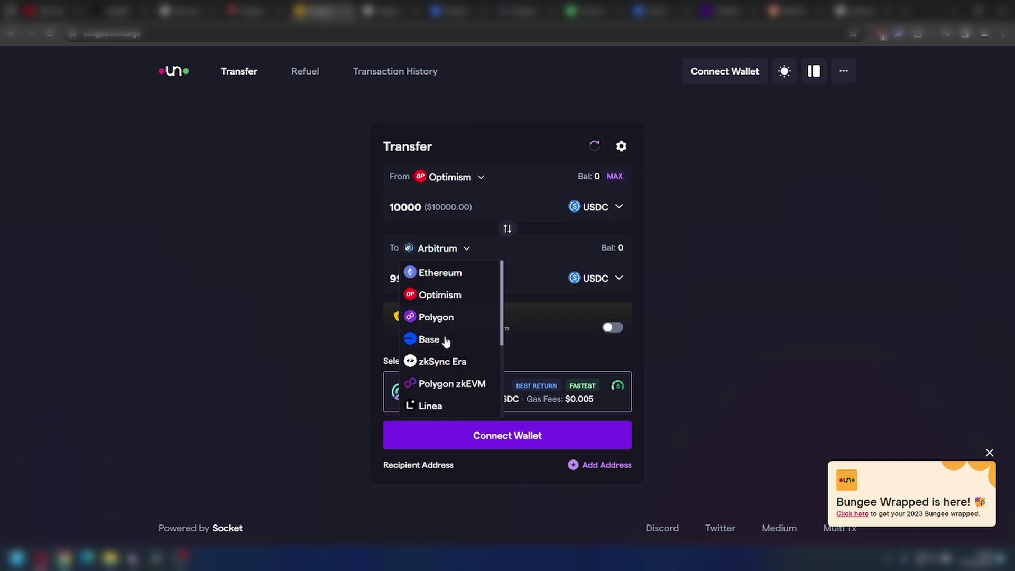
{"action": "scroll", "coordinate": [446, 326], "scroll_direction": "down", "scroll_amount": 1}
{"action": "scroll", "coordinate": [446, 328], "scroll_direction": "down", "scroll_amount": 2}
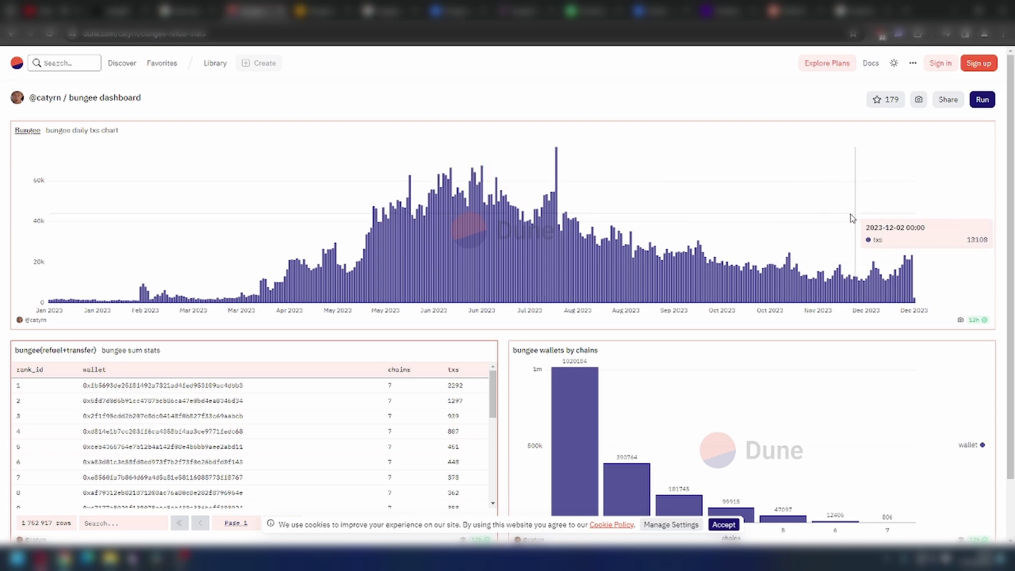
- On Dune's bungee dashboard, highlight the wallet table's row count and examine the chart of wallets by chains
{"action": "double_click", "coordinate": [37, 523]}
{"action": "scroll", "coordinate": [60, 476], "scroll_direction": "down", "scroll_amount": 1}
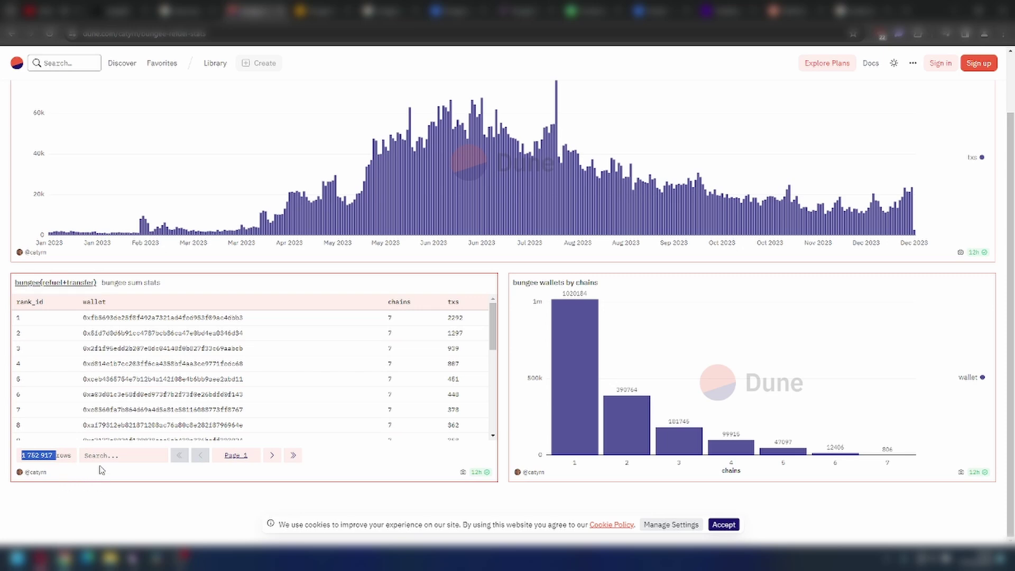
{"action": "left_click", "coordinate": [625, 394]}
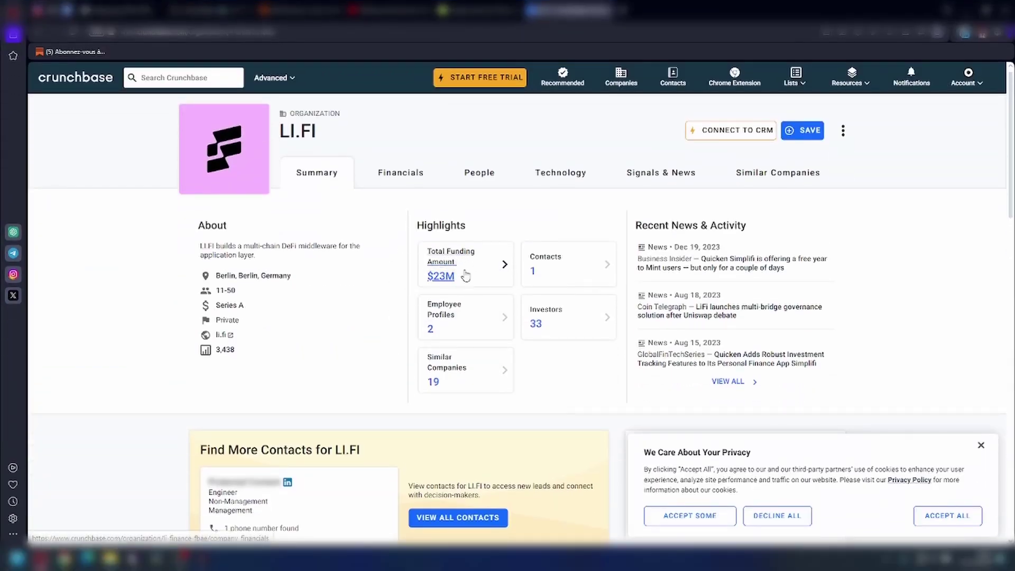
- On Crunchbase, open LI.FI's total funding details in a separate tab
{"action": "middle_click", "coordinate": [450, 275]}
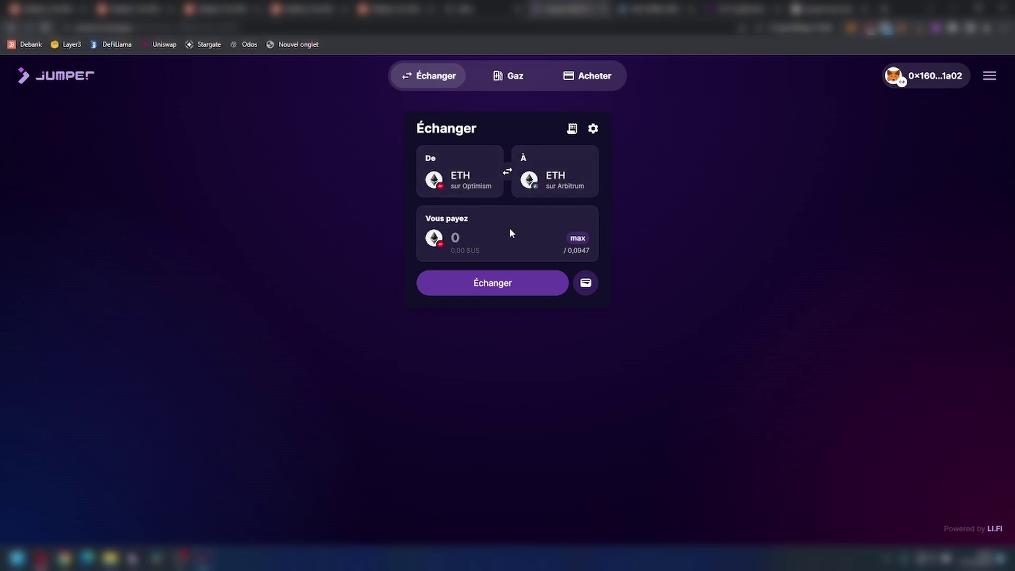
- On Jumper, enter 0.03 ETH to bridge from Optimism to Arbitrum and review the offered routes
{"action": "left_click", "coordinate": [488, 245]}
{"action": "type", "text": "0.3"}
{"action": "key", "text": "BackSpace"}
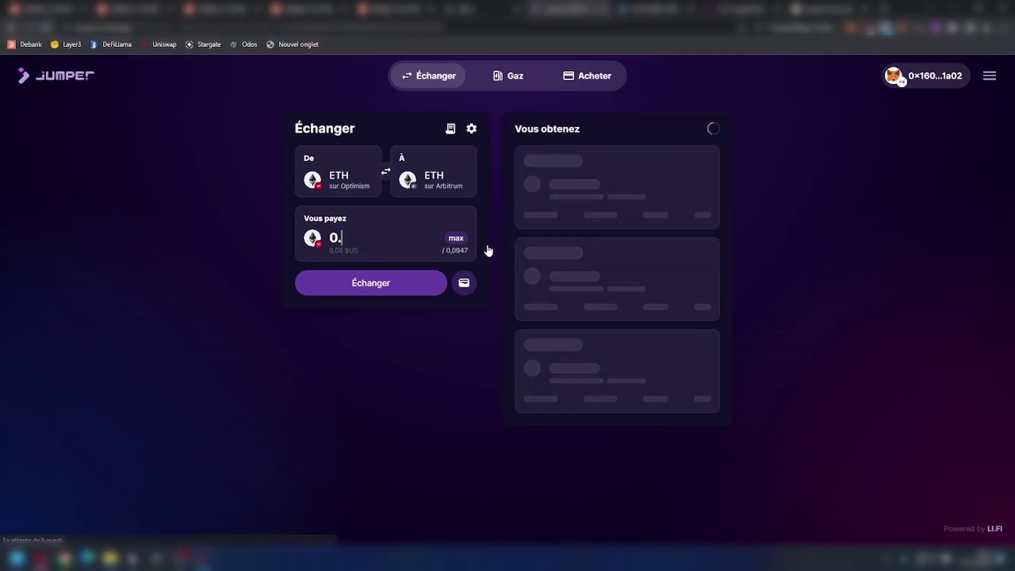
{"action": "type", "text": "03"}
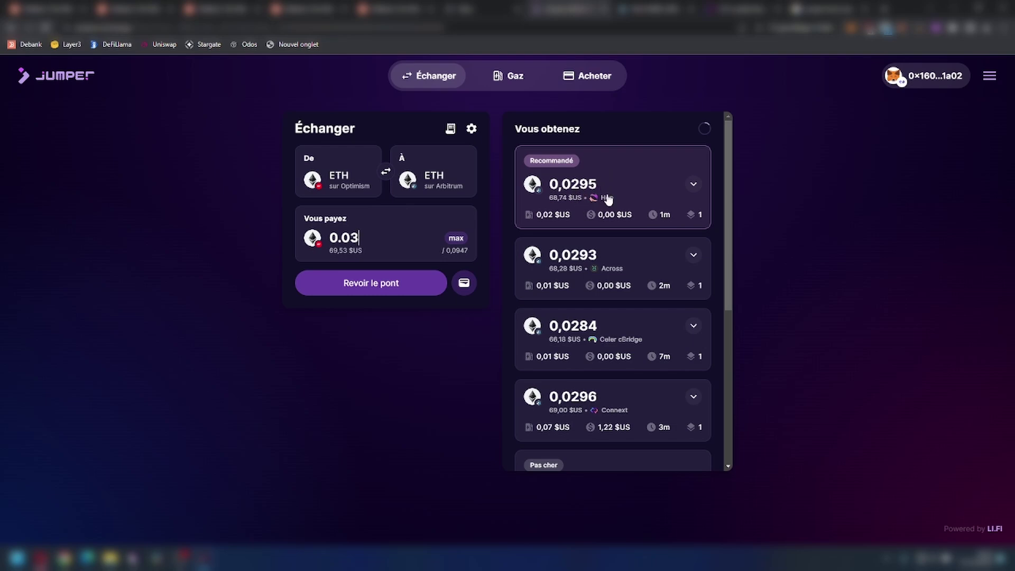
{"action": "scroll", "coordinate": [582, 356], "scroll_direction": "down", "scroll_amount": 5}
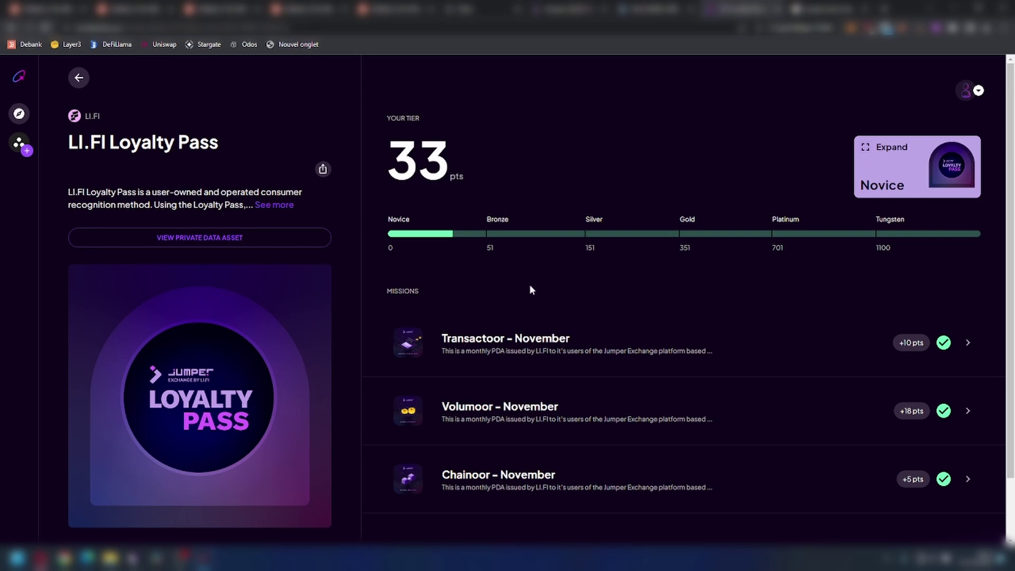
- On the LI.FI Loyalty Pass page, inspect the details of the Transactoor and Volumoor missions for November
{"action": "scroll", "coordinate": [534, 290], "scroll_direction": "down", "scroll_amount": 2}
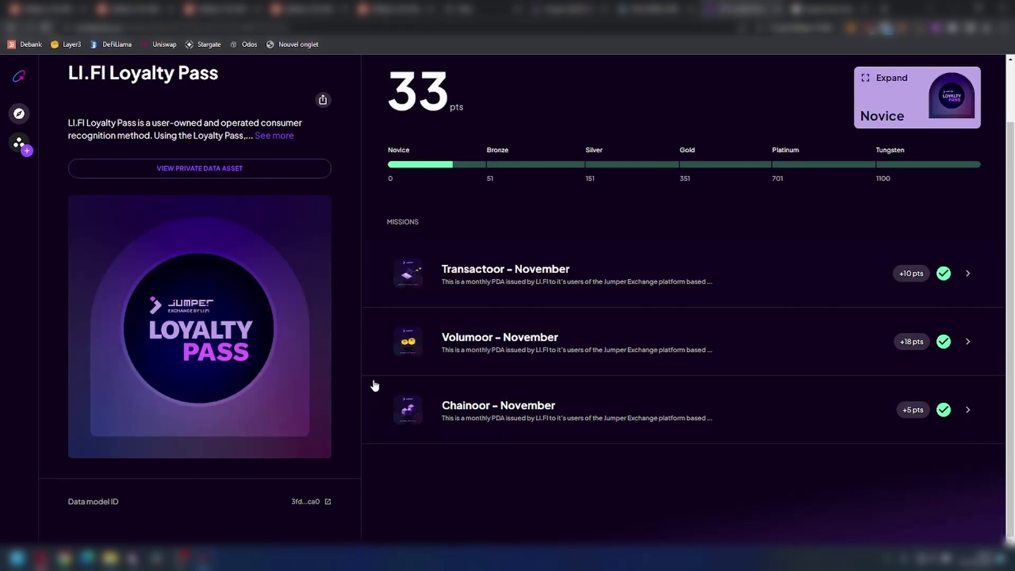
{"action": "left_click", "coordinate": [519, 270]}
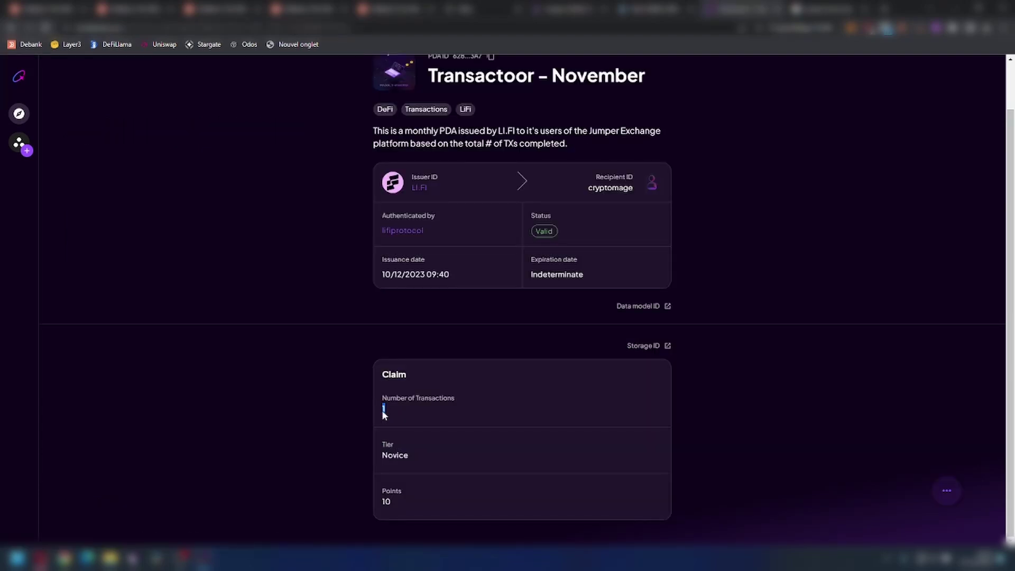
{"action": "key", "text": "alt+Left"}
{"action": "left_click", "coordinate": [503, 343]}
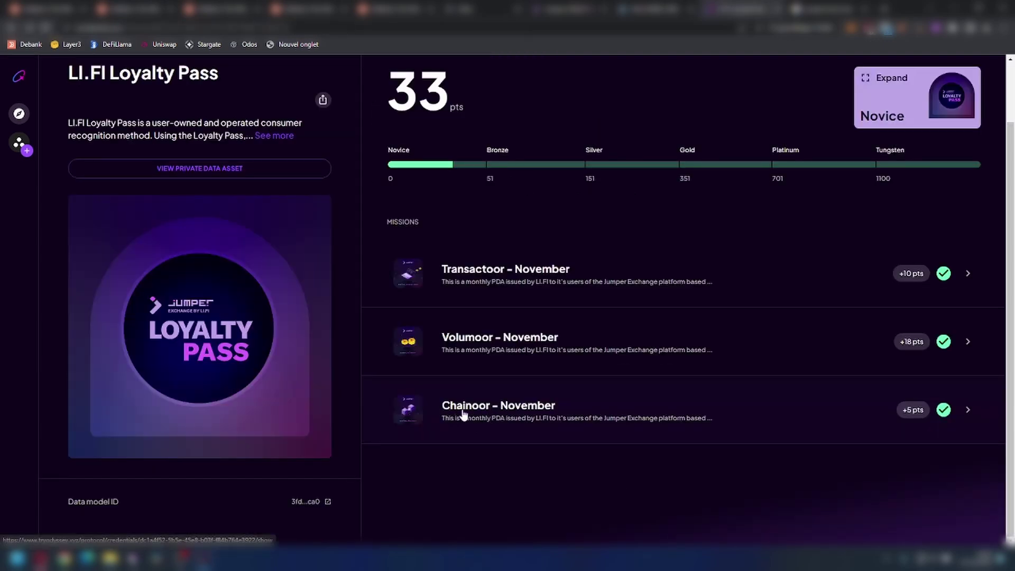
- Open the details of the Chainoor – November mission on the LI.FI Loyalty Pass page
{"action": "left_click", "coordinate": [496, 416]}
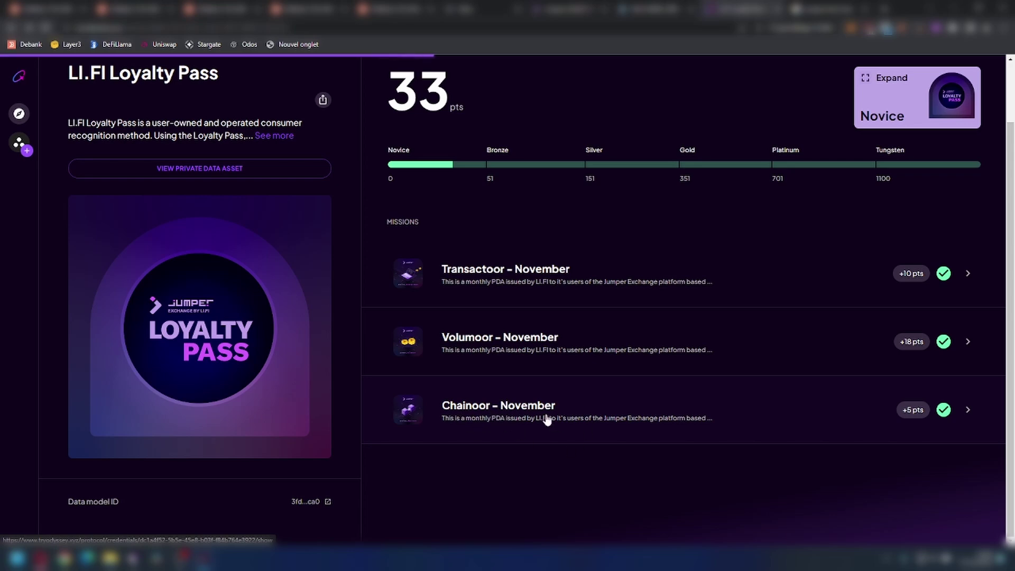
{"action": "scroll", "coordinate": [416, 206], "scroll_direction": "up", "scroll_amount": 2}
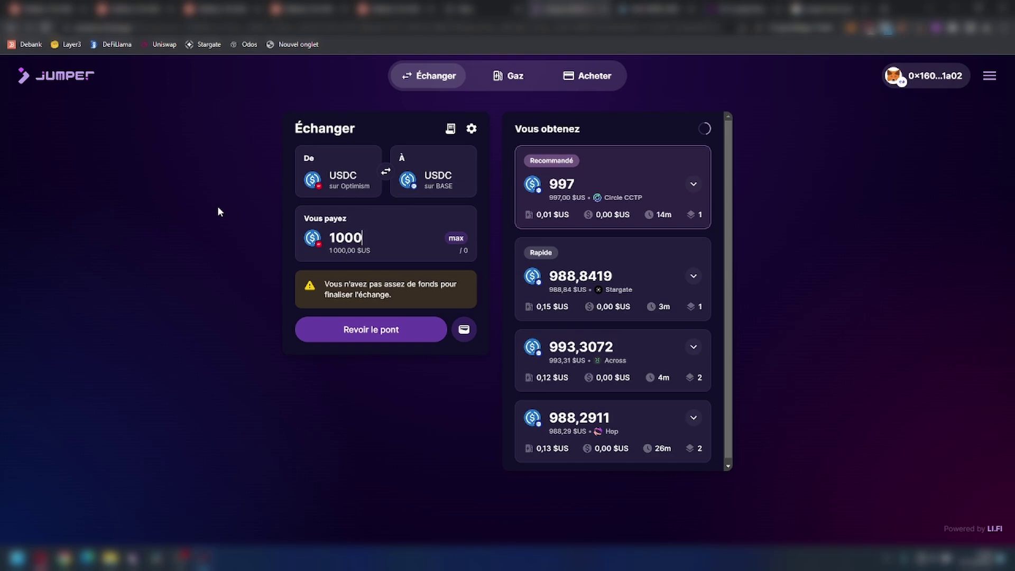
- On Jumper, set the USDC amount to bridge from Optimism to BASE to 10000 and review the offered routes
{"action": "type", "text": "0"}
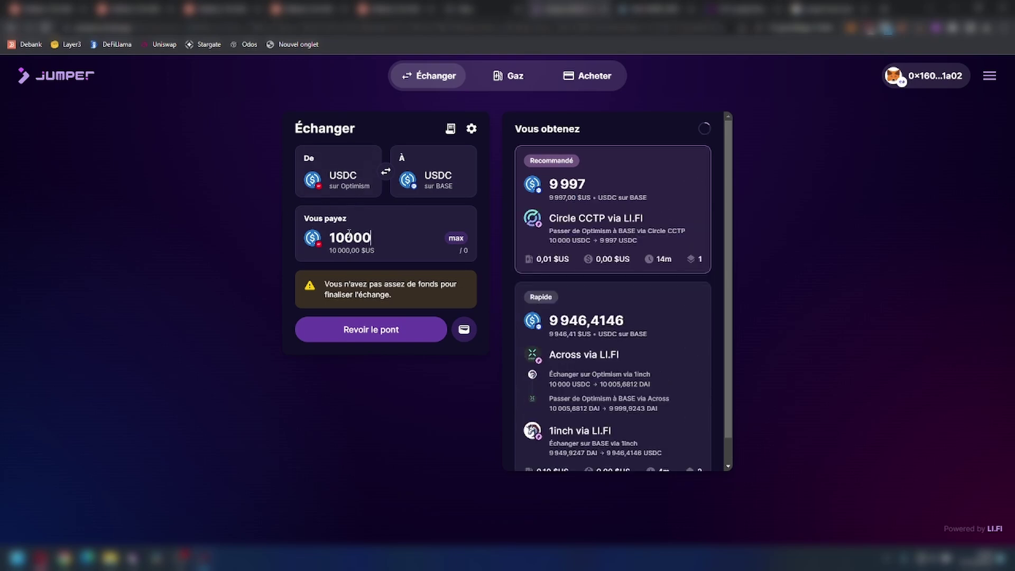
{"action": "left_click_drag", "start_coordinate": [373, 237], "coordinate": [364, 237]}
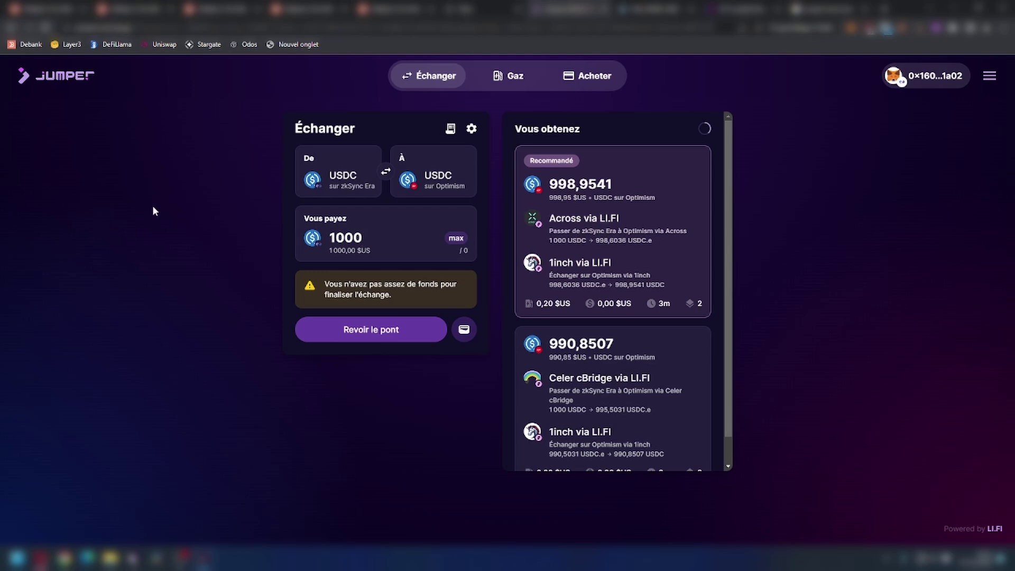
- Set up a gas transfer of 0.01 ETH from Optimism to Arbitrum on Jumper
{"action": "left_click", "coordinate": [511, 82]}
{"action": "left_click", "coordinate": [478, 177]}
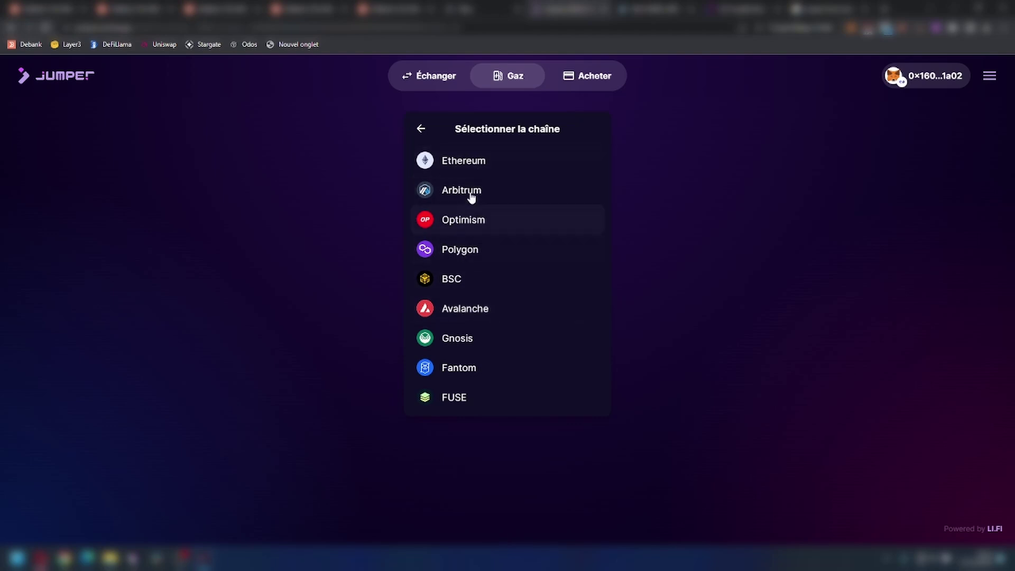
{"action": "left_click", "coordinate": [423, 215]}
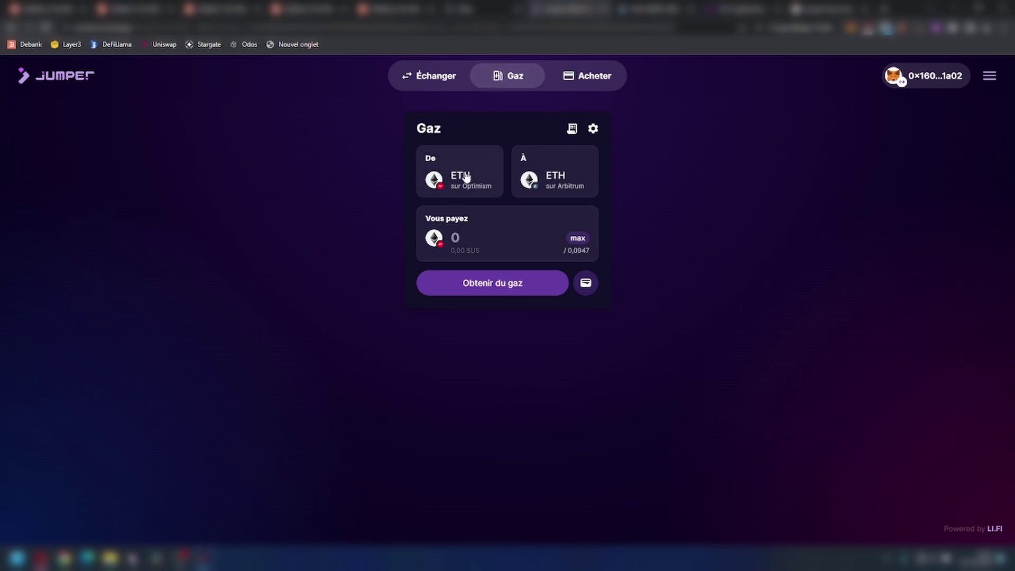
{"action": "left_click", "coordinate": [485, 233]}
{"action": "type", "text": "0.01"}
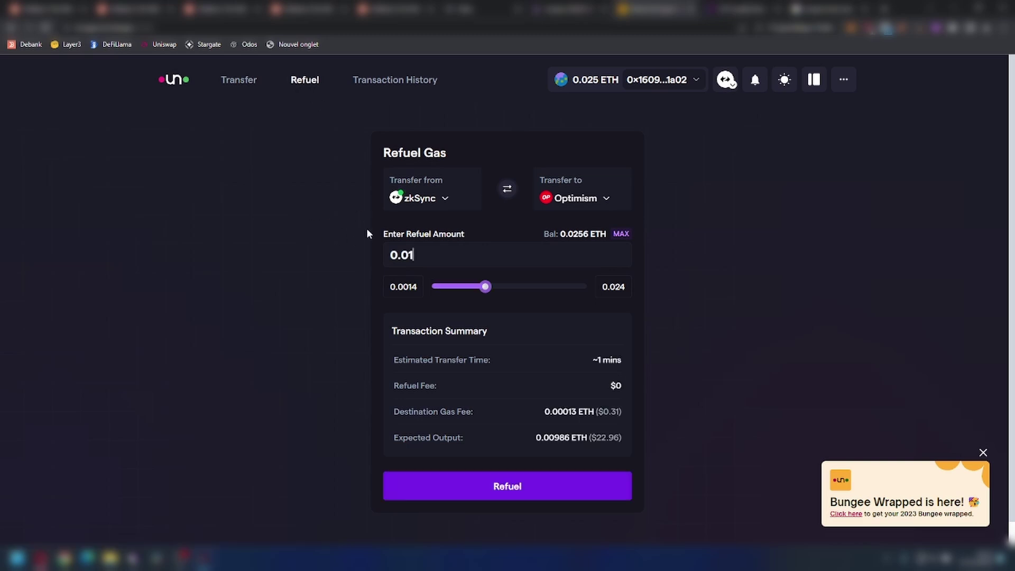
- On Bungee's Refuel page, look through the available destination chains and close the list without changing the selection
{"action": "left_click", "coordinate": [598, 206]}
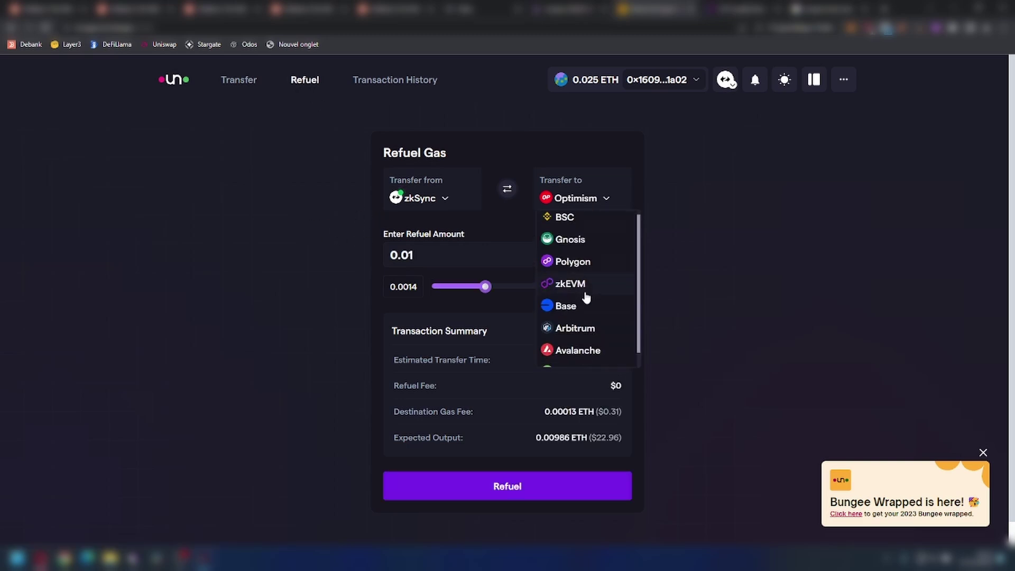
{"action": "left_click", "coordinate": [740, 305]}
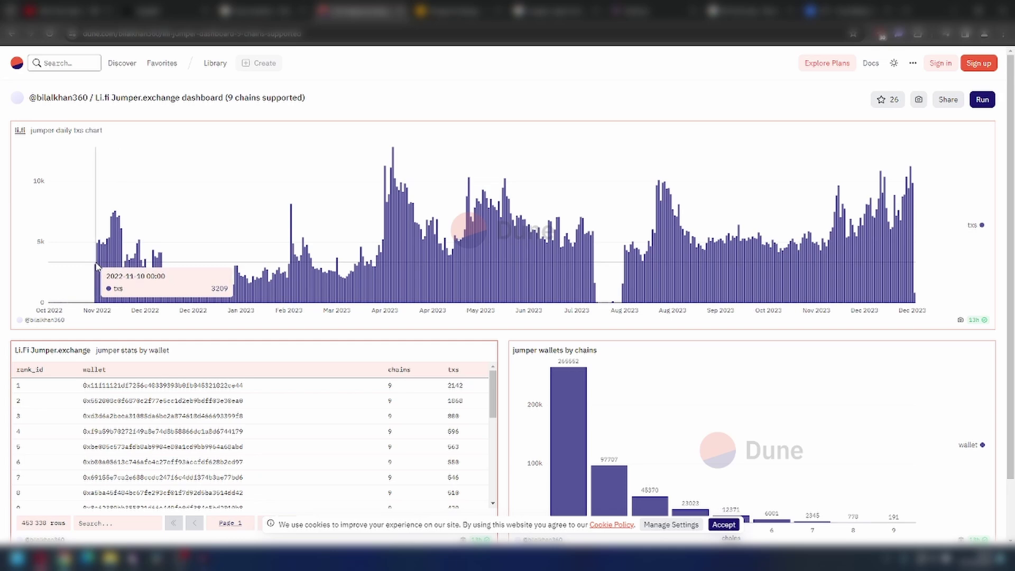
- On Dune's Li.fi Jumper.exchange dashboard, examine the wallet statistics table and the two-chain bar in the wallets-by-chains chart
{"action": "scroll", "coordinate": [35, 515], "scroll_direction": "down", "scroll_amount": 1}
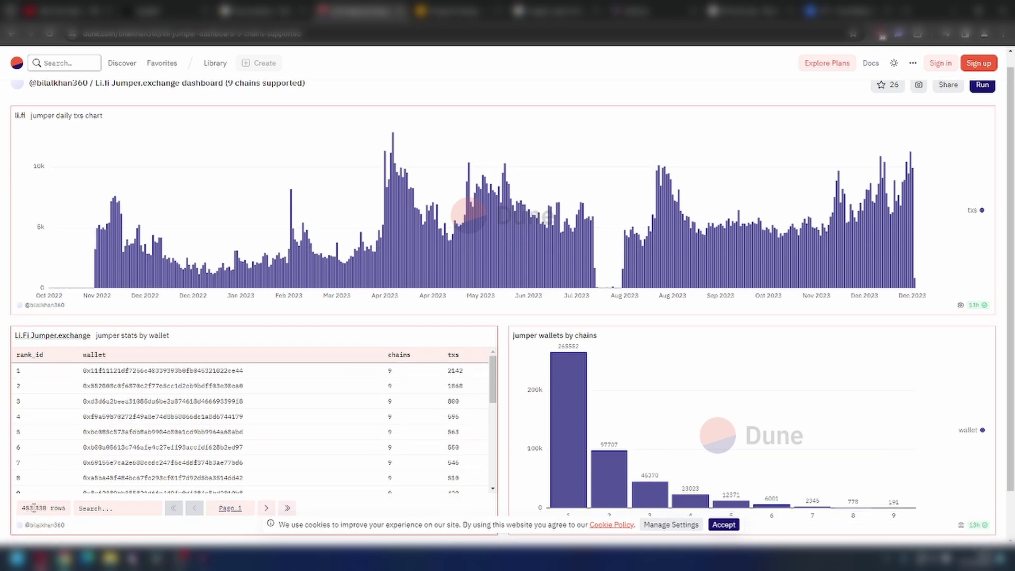
{"action": "mouse_move", "coordinate": [617, 466]}
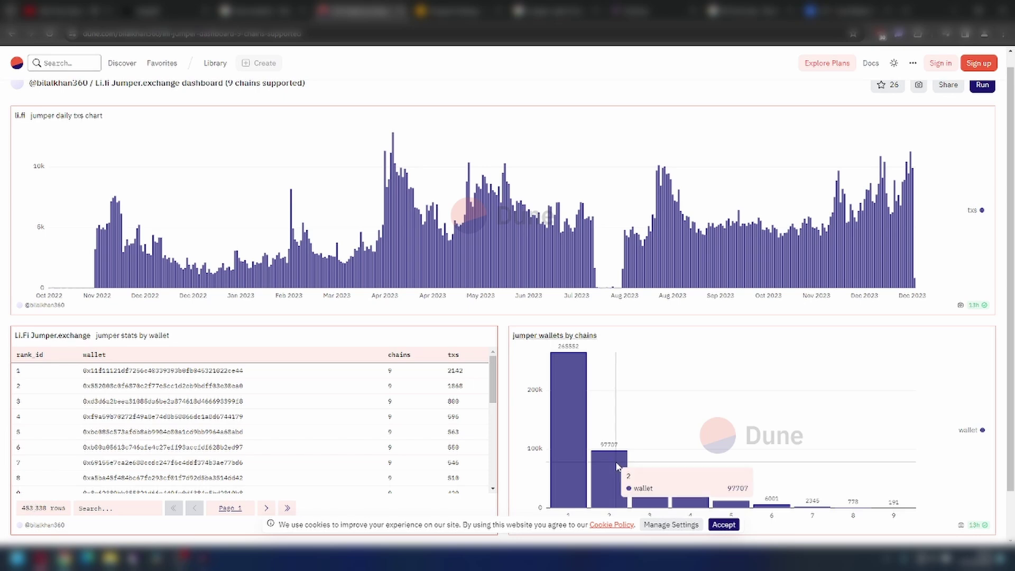